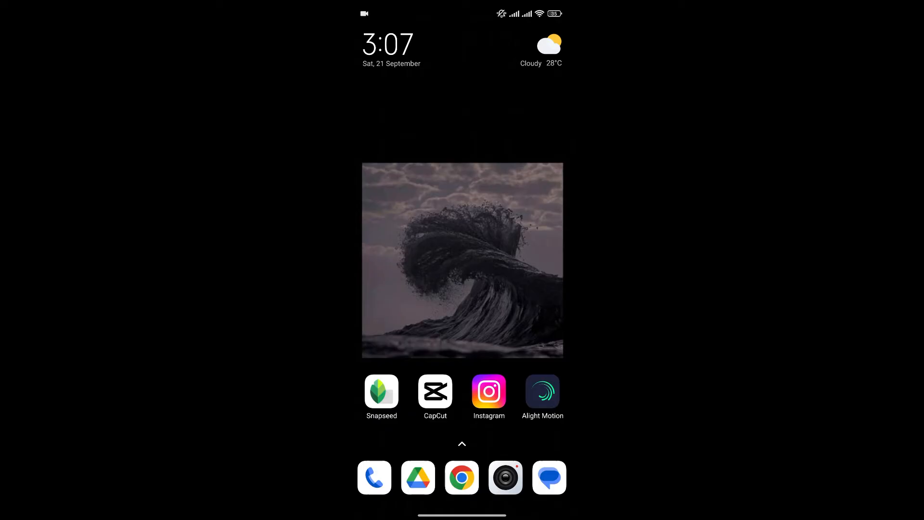
# Launch Snapseed and open the lake photo from Recent photos for editing.
pyautogui.click(381, 392)
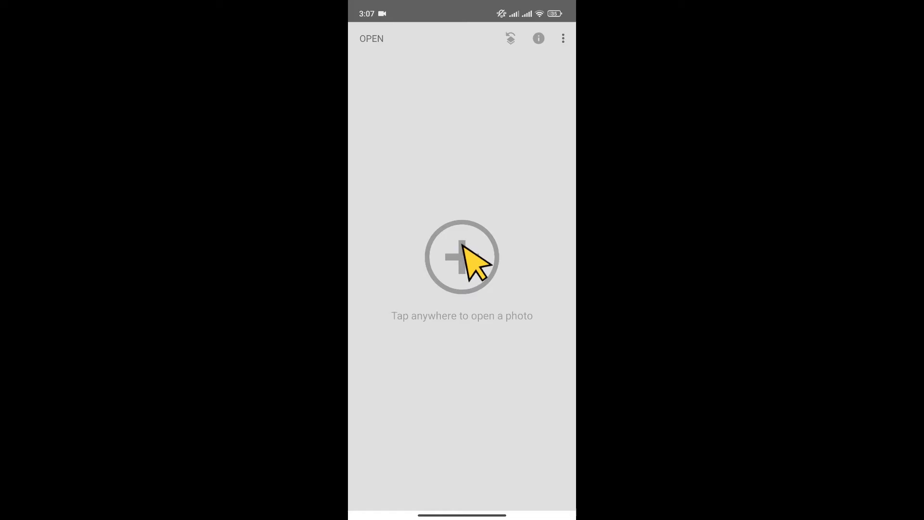
pyautogui.click(469, 260)
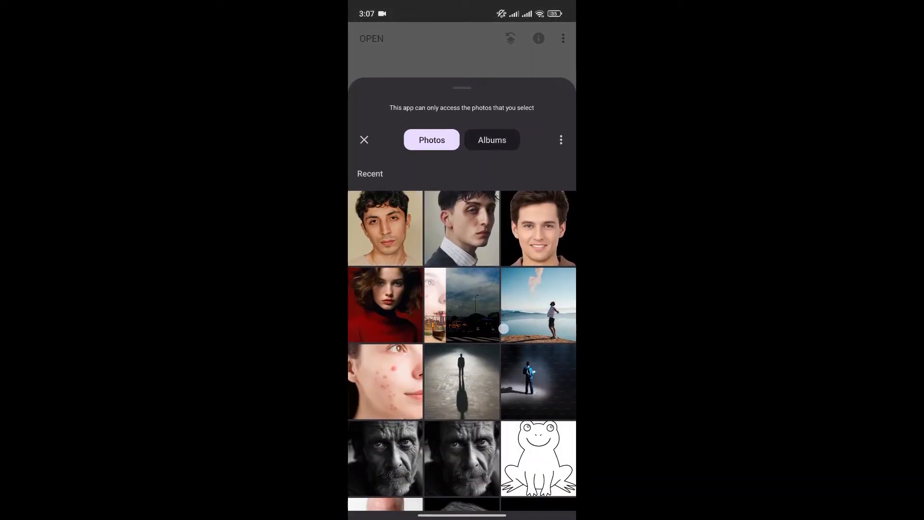
pyautogui.click(538, 426)
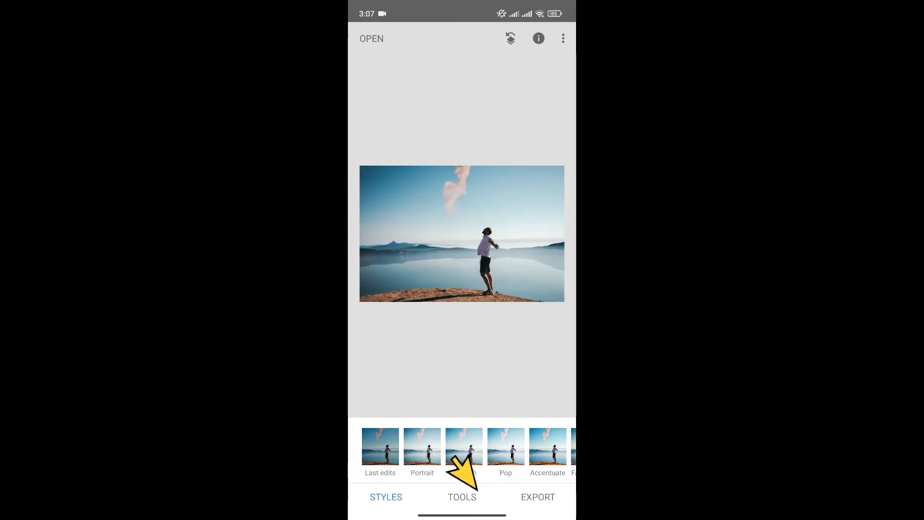
# Add a Text overlay and choose the bold all-caps condensed style L2.
pyautogui.click(462, 497)
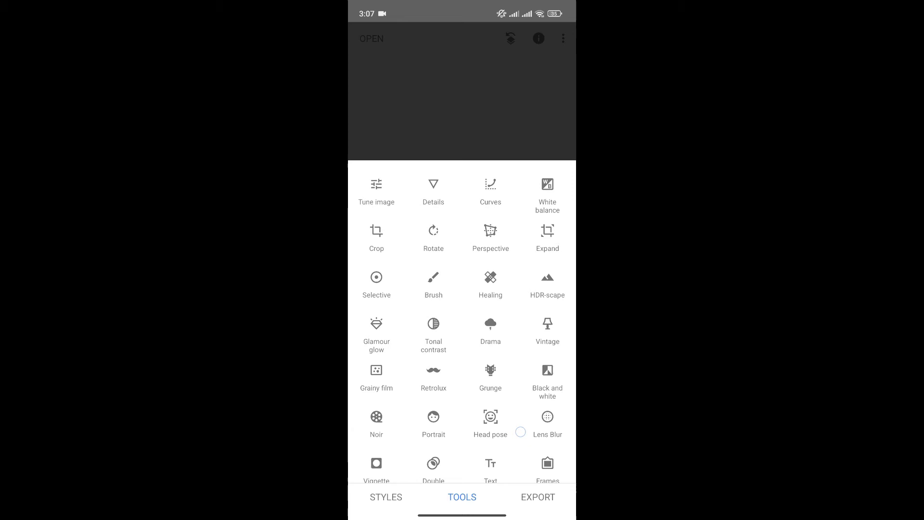
pyautogui.scroll(-1, 463, 325)
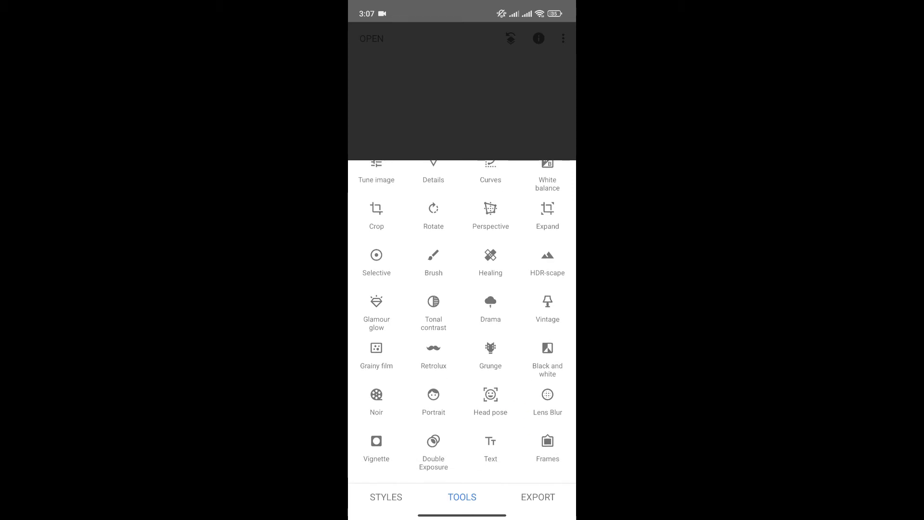
pyautogui.click(490, 448)
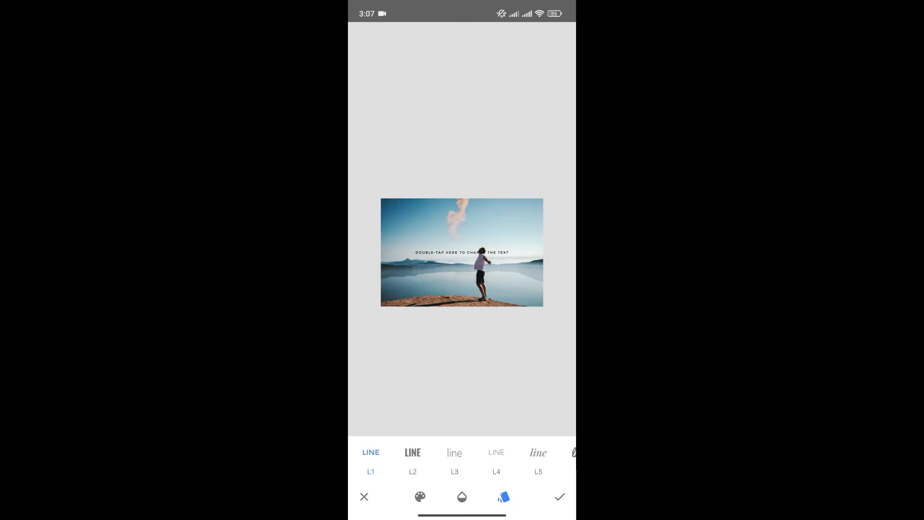
pyautogui.click(454, 462)
pyautogui.click(497, 462)
pyautogui.click(378, 462)
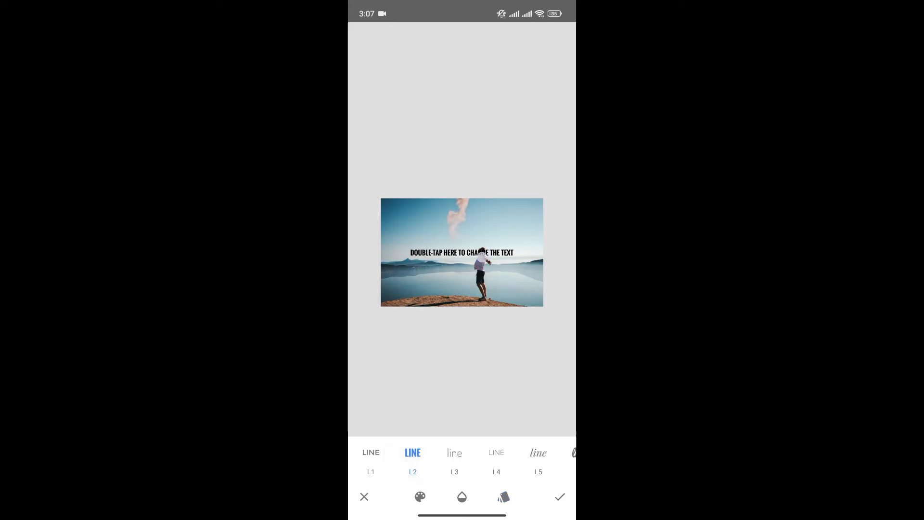
# Replace the placeholder caption with 'Live Every Second' and confirm it.
pyautogui.doubleClick(462, 252)
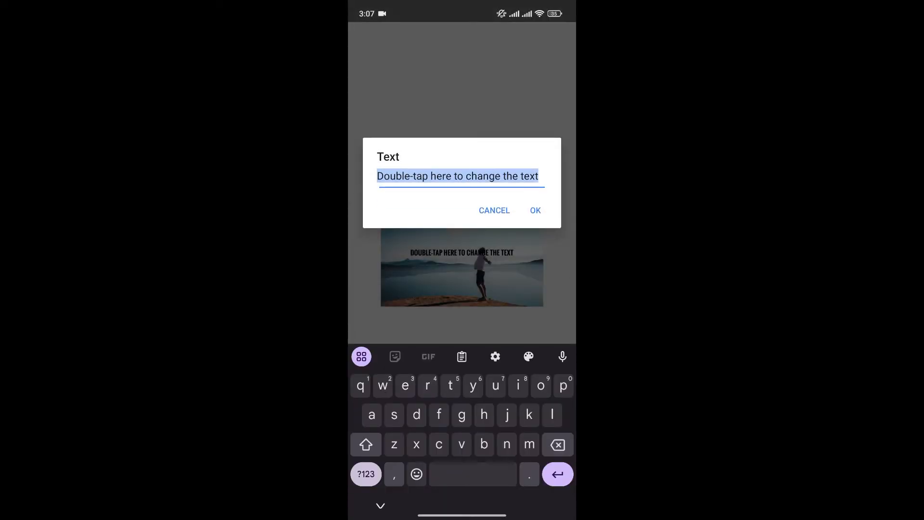
pyautogui.click(558, 445)
pyautogui.write('L')
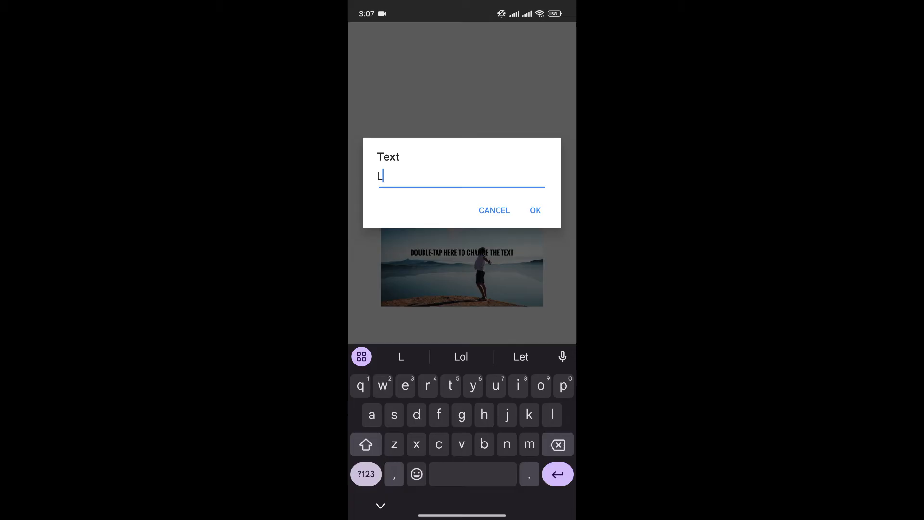
pyautogui.write('ive Every Sec')
pyautogui.click(461, 356)
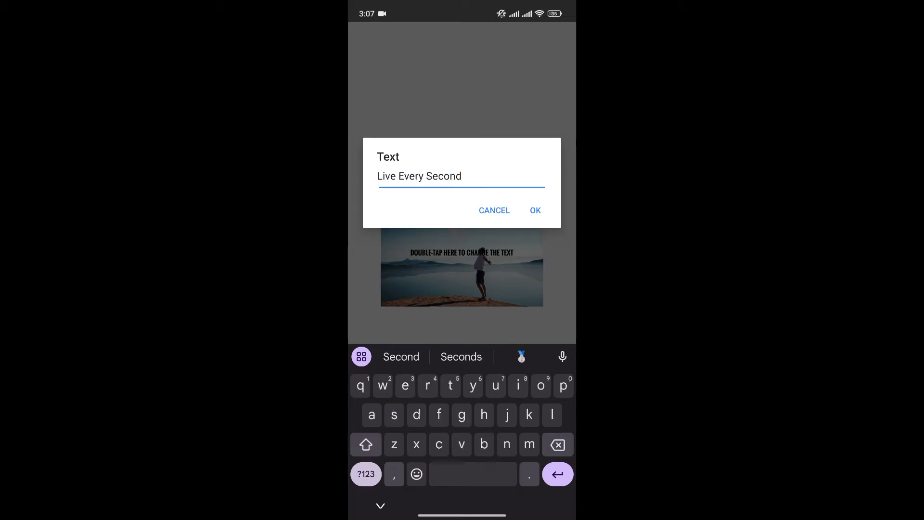
pyautogui.click(535, 210)
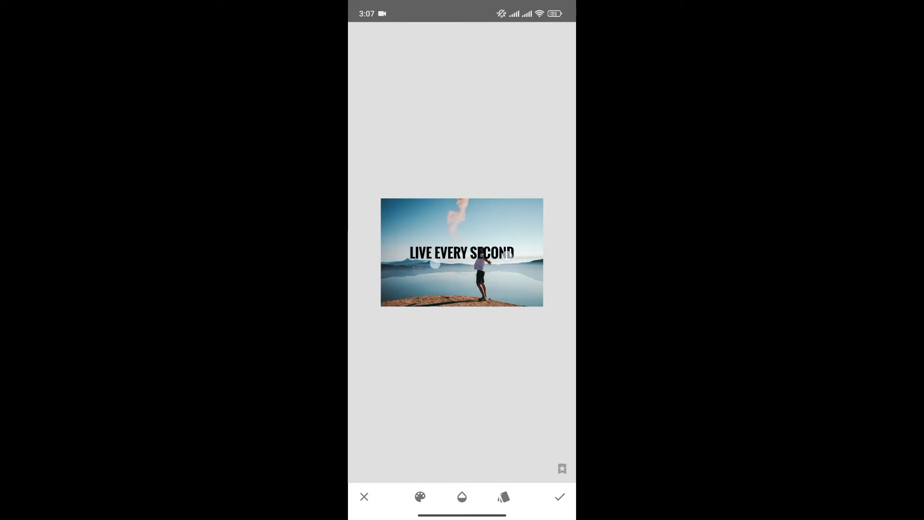
# Scale the caption up to span the photo width and bring up its colour choices.
pyautogui.moveTo(461, 253); pyautogui.dragTo(400, 262)
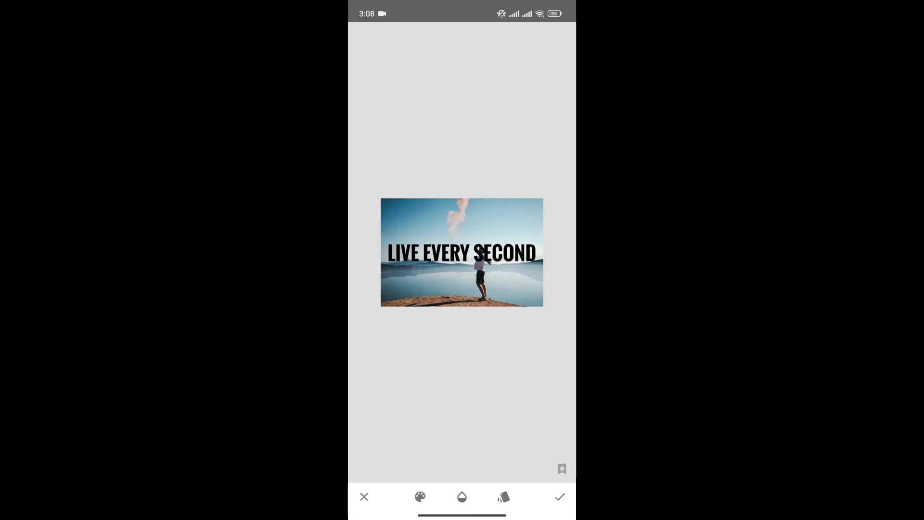
pyautogui.click(420, 497)
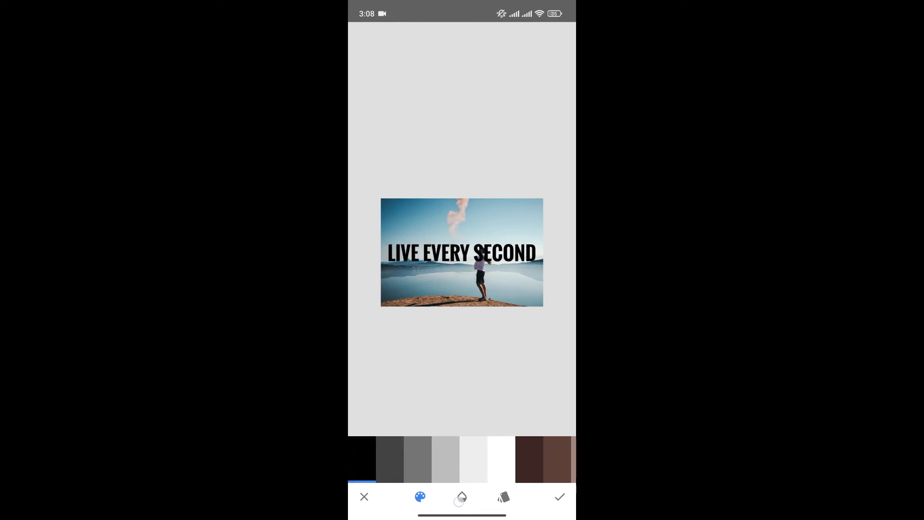
# Adjust the text opacity and invert it so the photo darkens behind white lettering.
pyautogui.click(461, 496)
pyautogui.moveTo(482, 468)
pyautogui.mouseDown()
pyautogui.moveTo(429, 471)
pyautogui.moveTo(468, 469)
pyautogui.mouseUp()
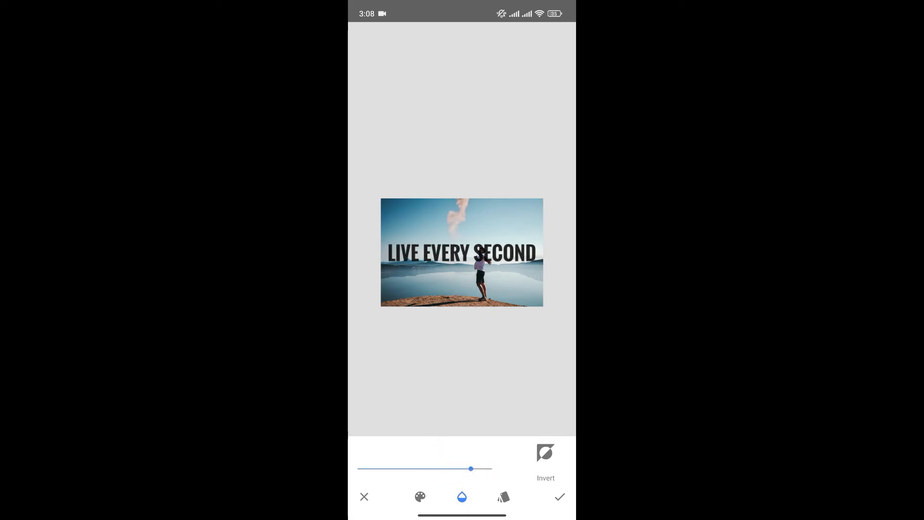
pyautogui.click(545, 452)
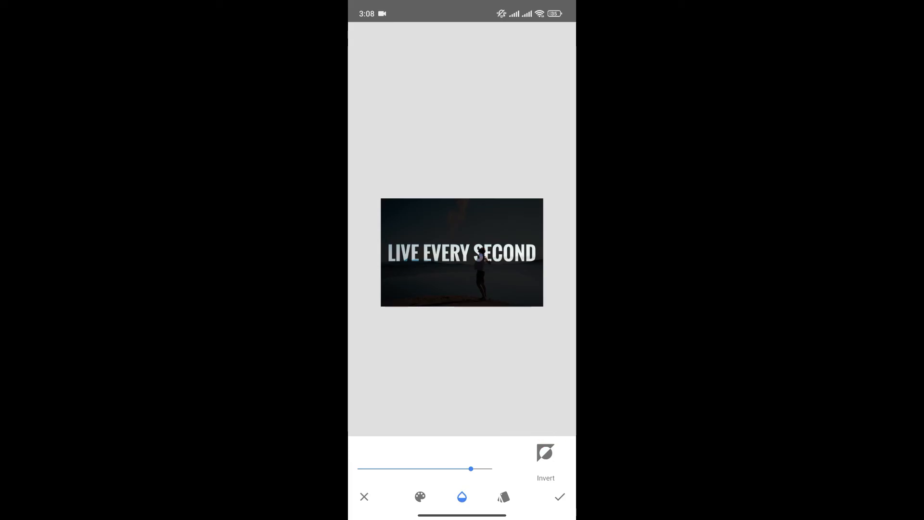
# Commit the inverted text edit and return to the main editor.
pyautogui.click(559, 497)
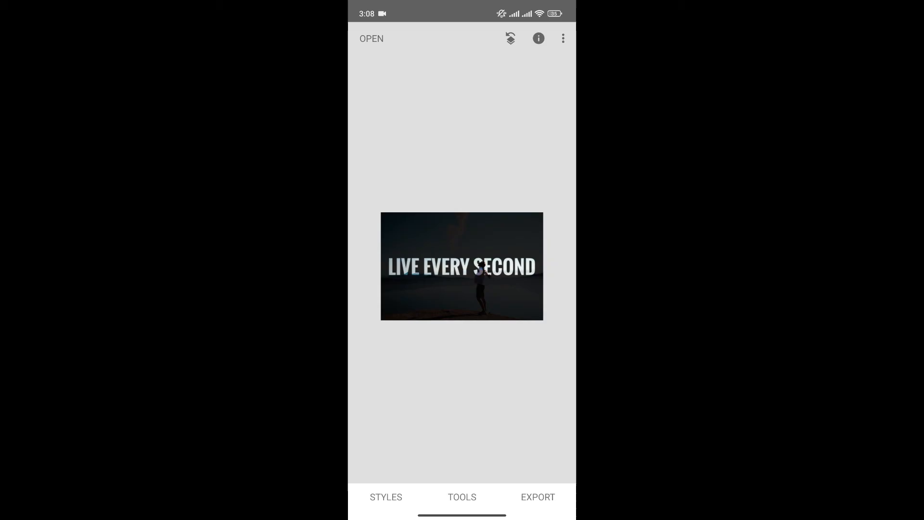